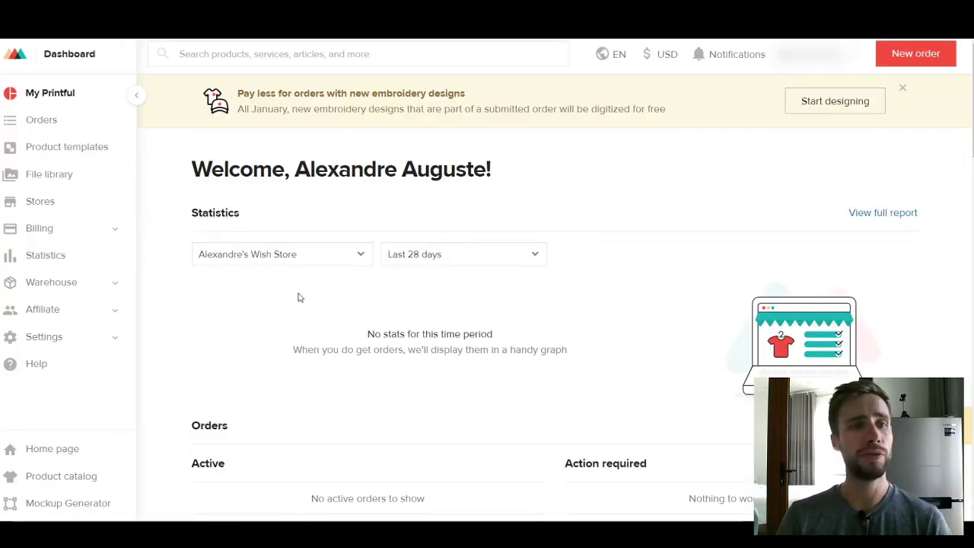
- Go to the stores overview and open the list of e-commerce platforms for creating a new store
{"action": "left_click", "coordinate": [64, 201]}
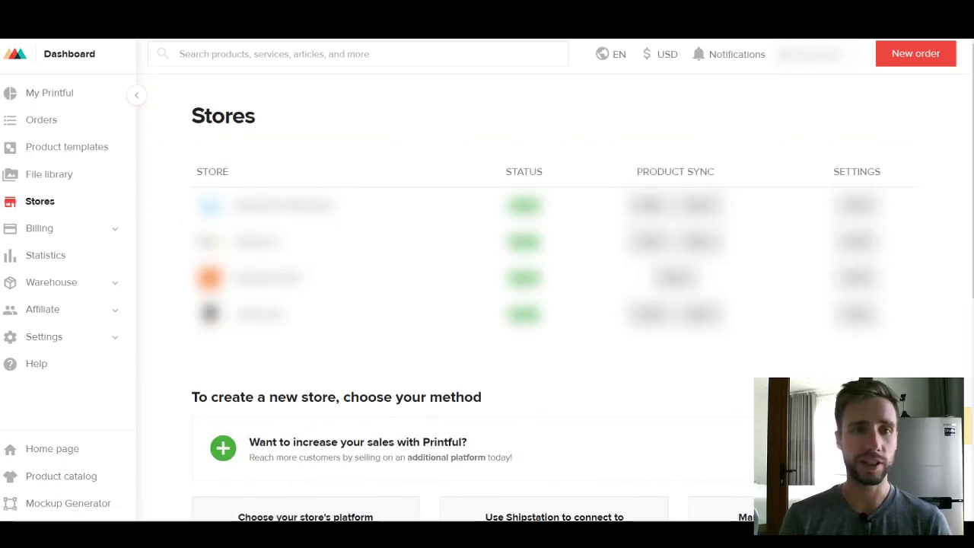
{"action": "scroll", "coordinate": [259, 456], "scroll_direction": "down", "scroll_amount": 4}
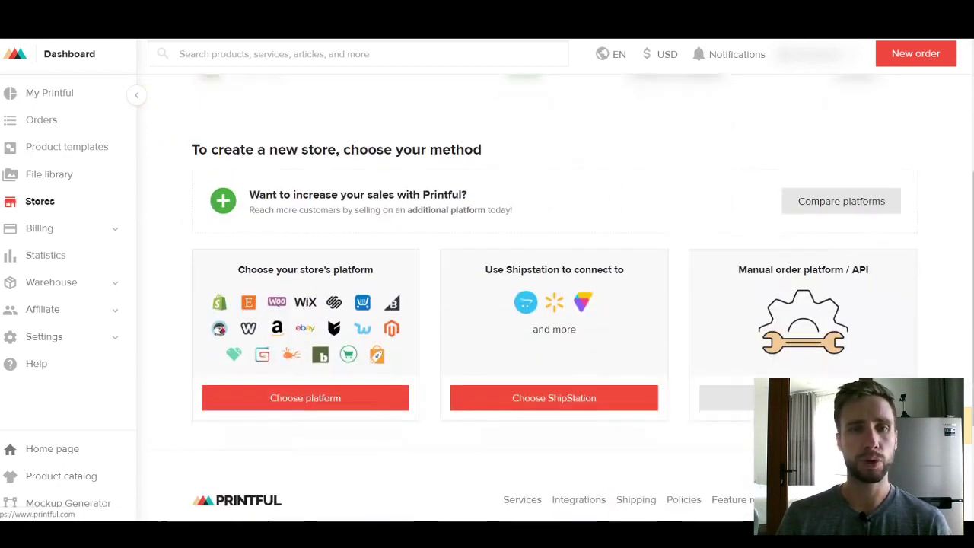
{"action": "left_click", "coordinate": [317, 388]}
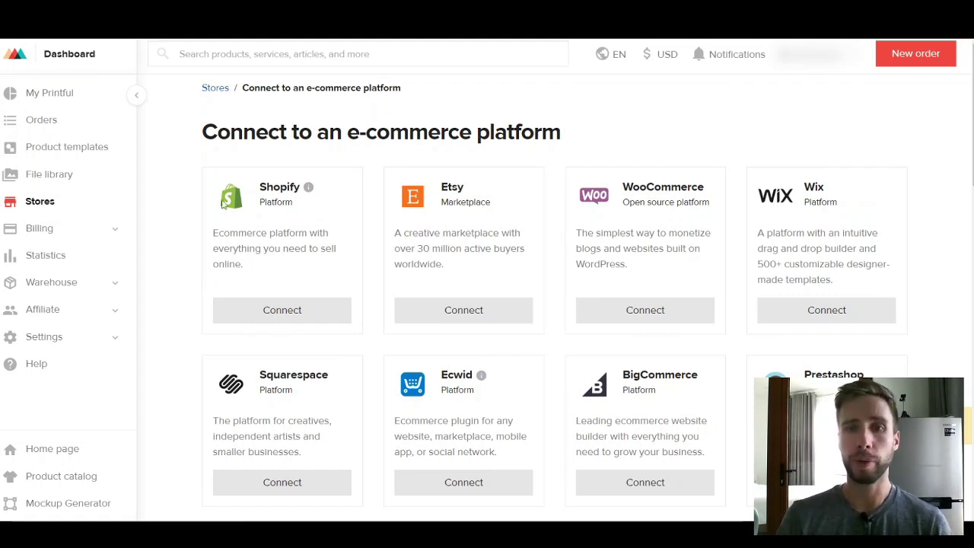
- Look through the available e-commerce platforms and start connecting an Amazon store
{"action": "scroll", "coordinate": [270, 231], "scroll_direction": "down", "scroll_amount": 4}
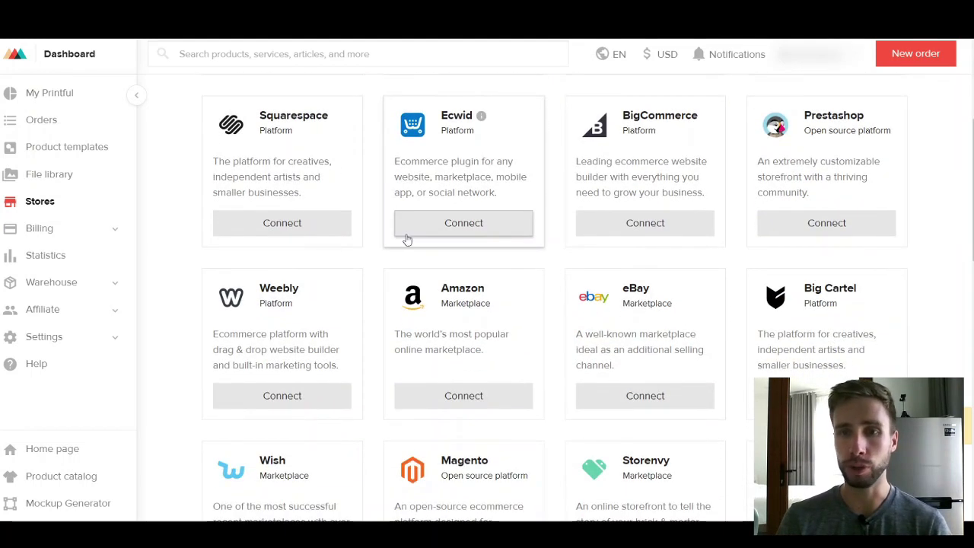
{"action": "scroll", "coordinate": [895, 304], "scroll_direction": "down", "scroll_amount": 5}
{"action": "scroll", "coordinate": [898, 305], "scroll_direction": "down", "scroll_amount": 4}
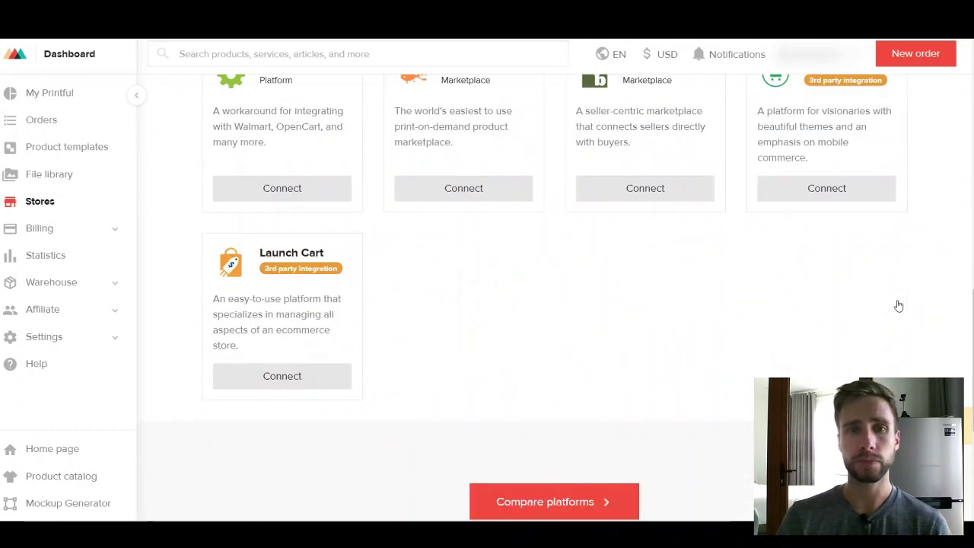
{"action": "scroll", "coordinate": [898, 304], "scroll_direction": "up", "scroll_amount": 12}
{"action": "scroll", "coordinate": [897, 304], "scroll_direction": "down", "scroll_amount": 5}
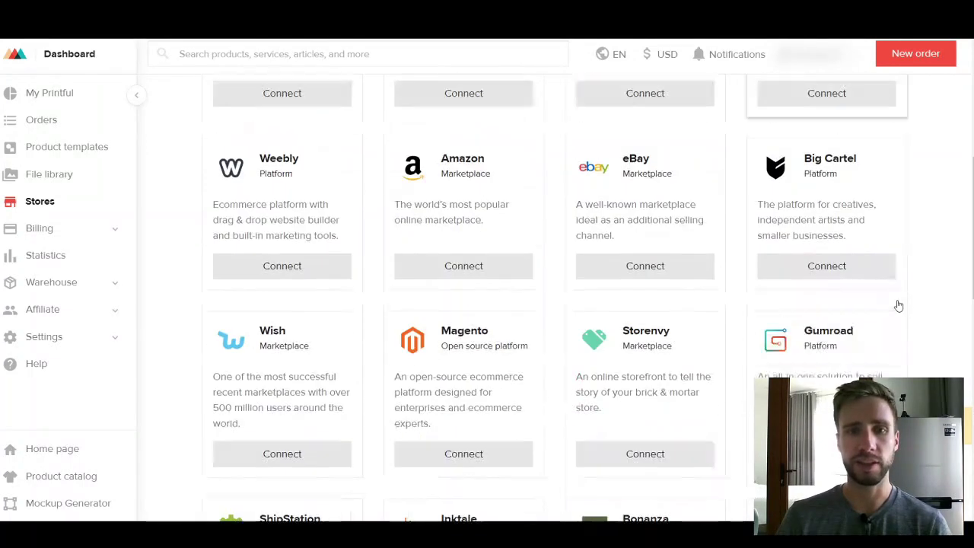
{"action": "left_click", "coordinate": [467, 273]}
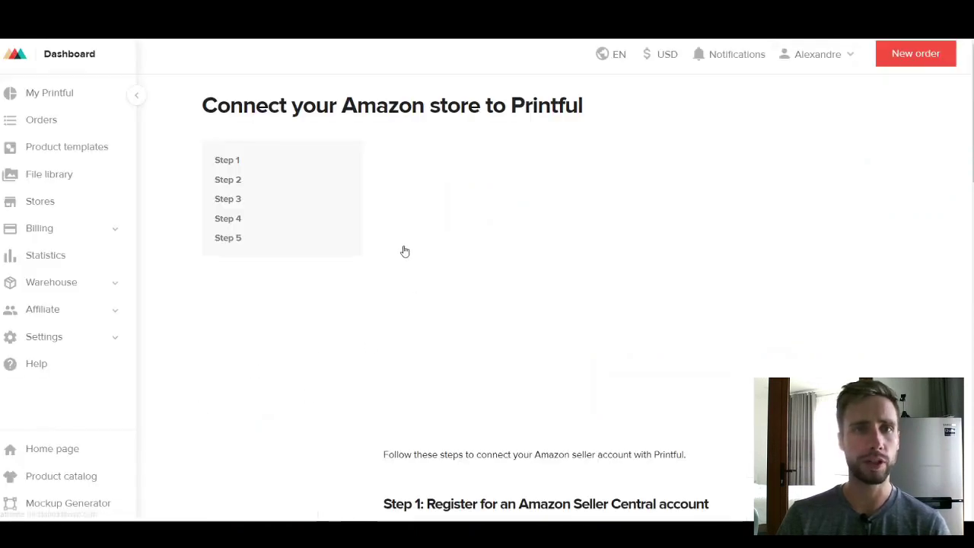
- Read through the five-step Amazon connection guide, including seller account registration, GTIN exemption, supported regions and product syncing
{"action": "scroll", "coordinate": [372, 237], "scroll_direction": "down", "scroll_amount": 4}
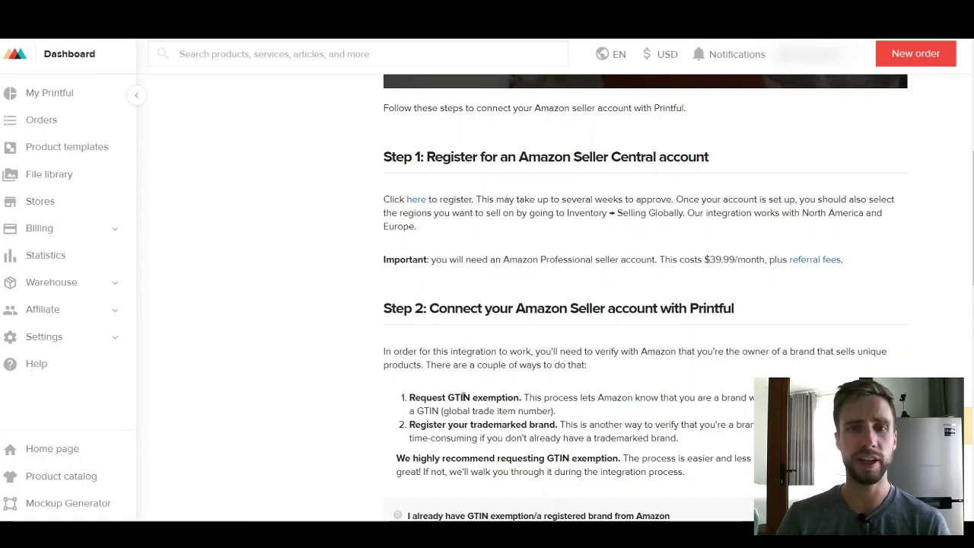
{"action": "scroll", "coordinate": [342, 307], "scroll_direction": "down", "scroll_amount": 2}
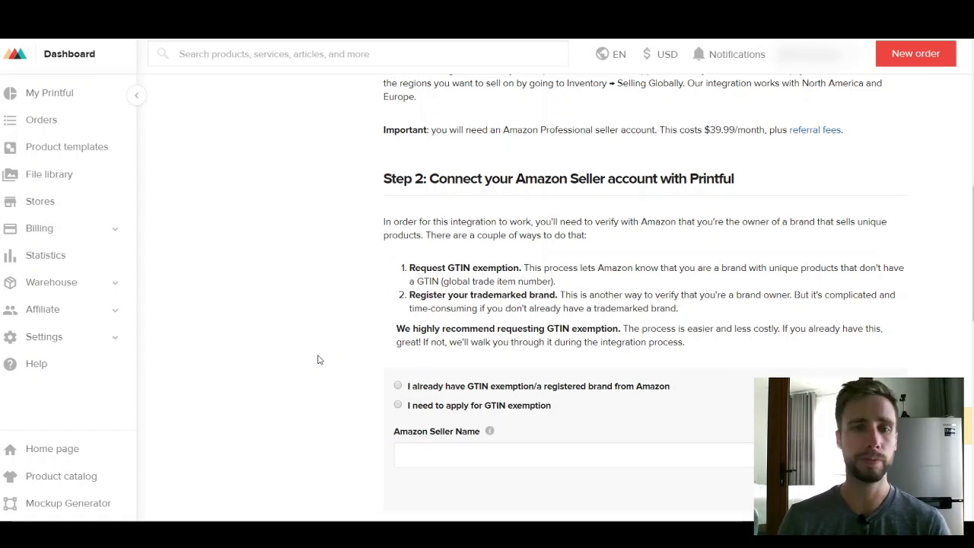
{"action": "scroll", "coordinate": [318, 358], "scroll_direction": "down", "scroll_amount": 4}
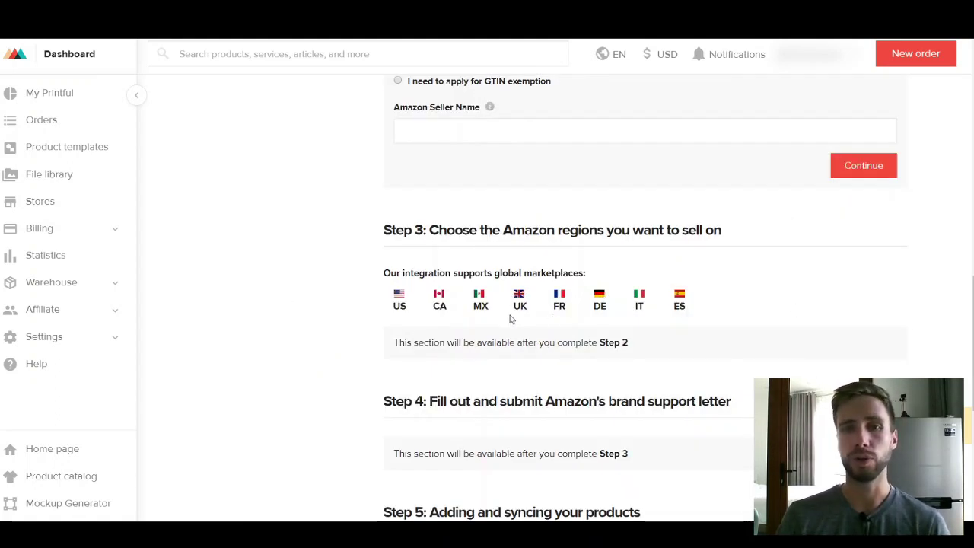
{"action": "scroll", "coordinate": [324, 126], "scroll_direction": "up", "scroll_amount": 10}
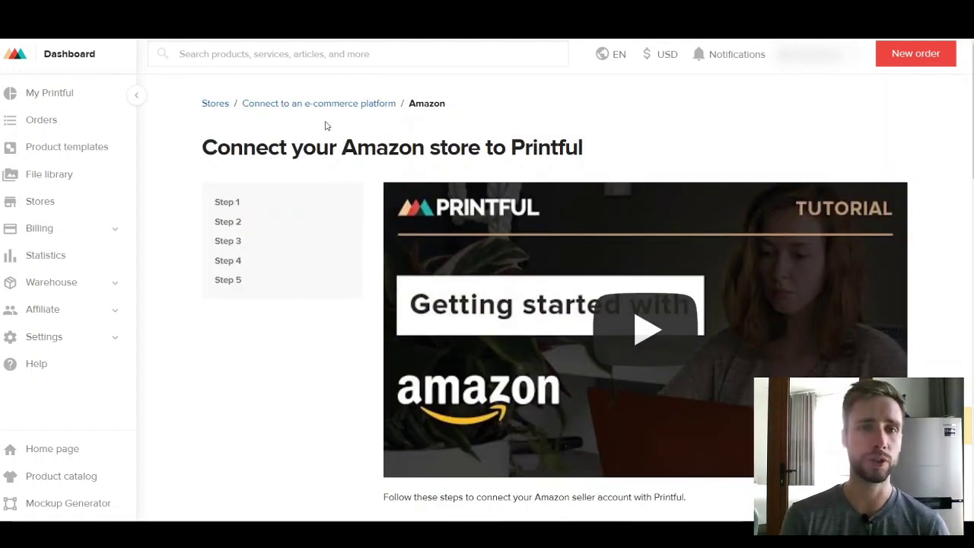
{"action": "scroll", "coordinate": [555, 304], "scroll_direction": "down", "scroll_amount": 1}
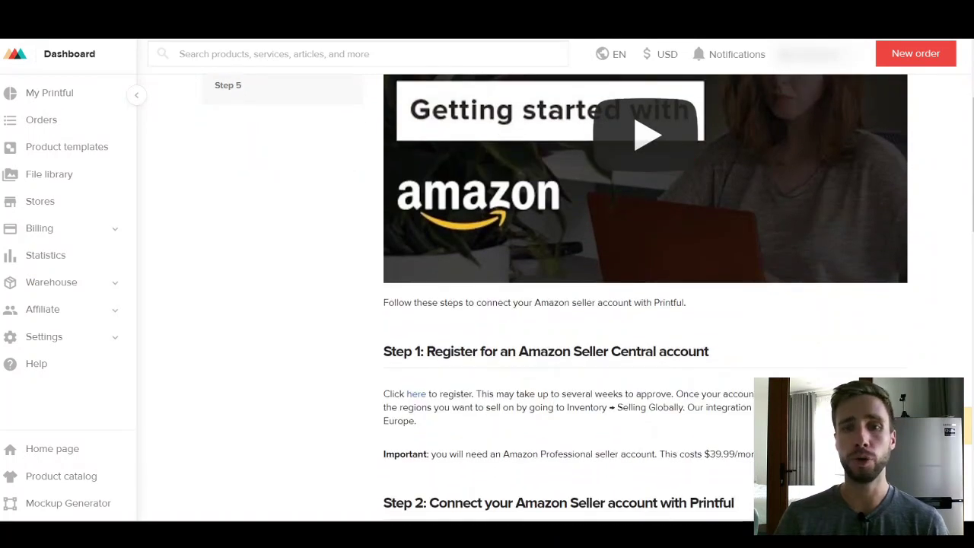
{"action": "scroll", "coordinate": [739, 444], "scroll_direction": "down", "scroll_amount": 5}
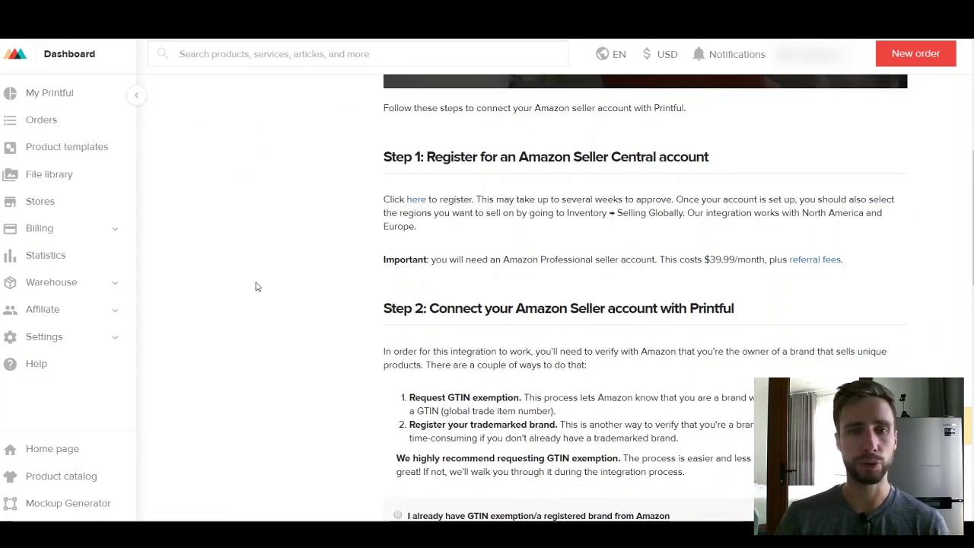
{"action": "scroll", "coordinate": [259, 293], "scroll_direction": "down", "scroll_amount": 10}
{"action": "scroll", "coordinate": [178, 155], "scroll_direction": "up", "scroll_amount": 12}
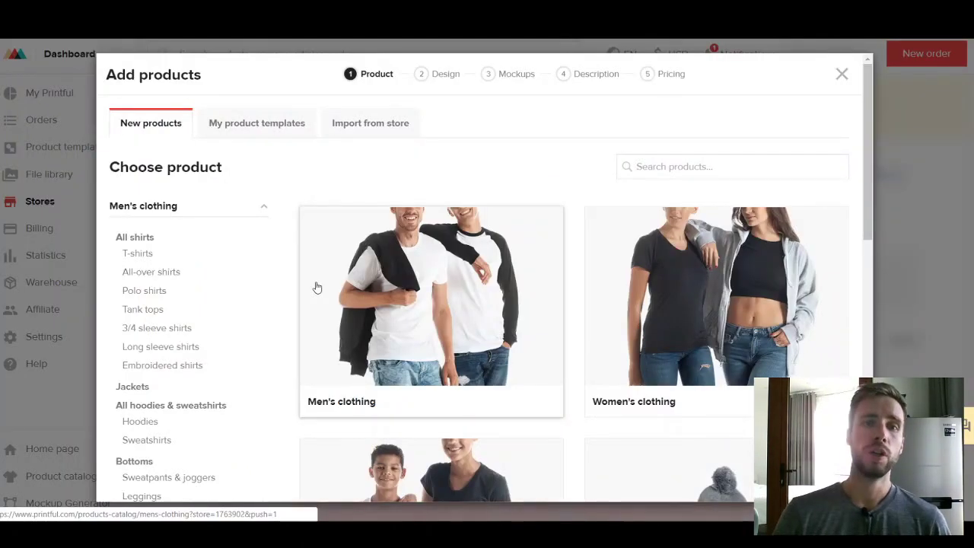
- Browse the product categories and choose the Unisex Basic Softstyle T-Shirt | Gildan 64000 from men's clothing
{"action": "scroll", "coordinate": [407, 286], "scroll_direction": "down", "scroll_amount": 8}
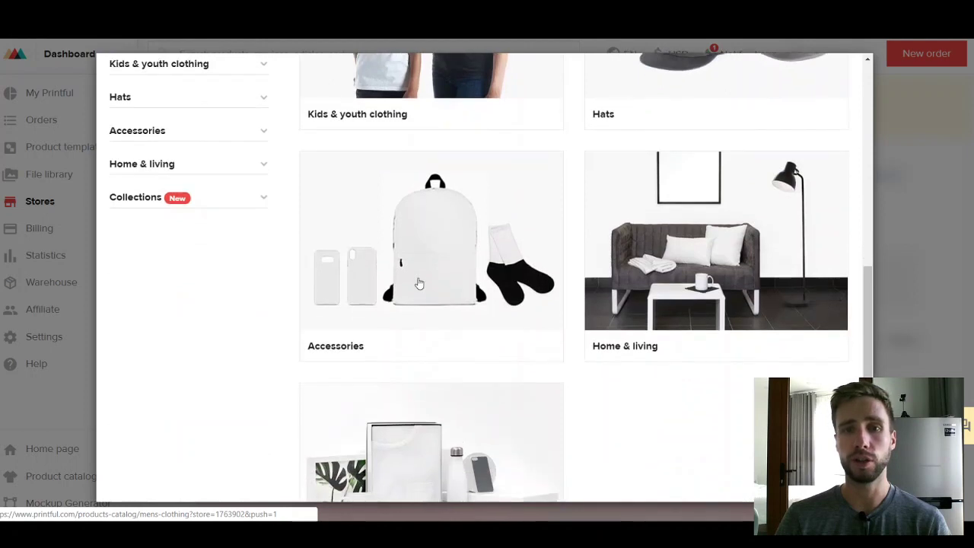
{"action": "scroll", "coordinate": [583, 312], "scroll_direction": "up", "scroll_amount": 8}
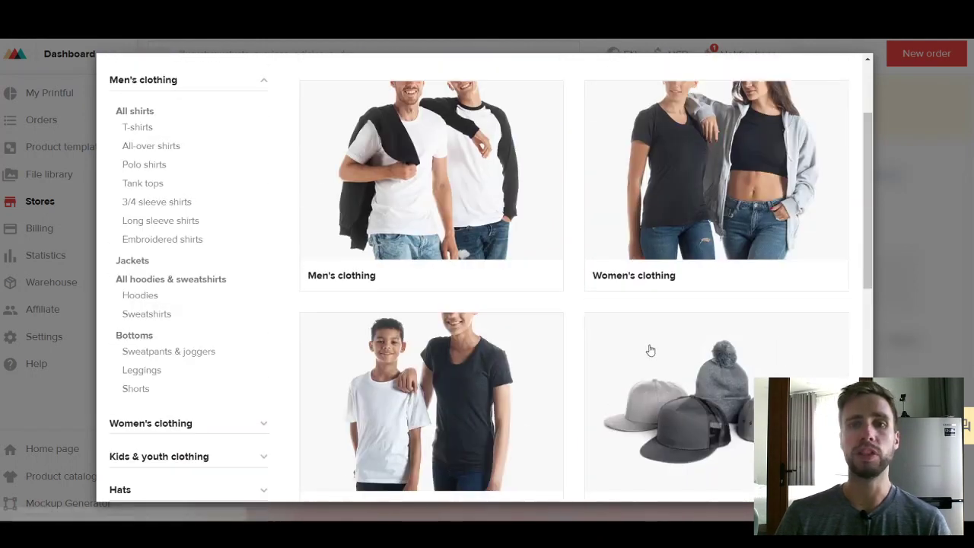
{"action": "scroll", "coordinate": [407, 289], "scroll_direction": "up", "scroll_amount": 2}
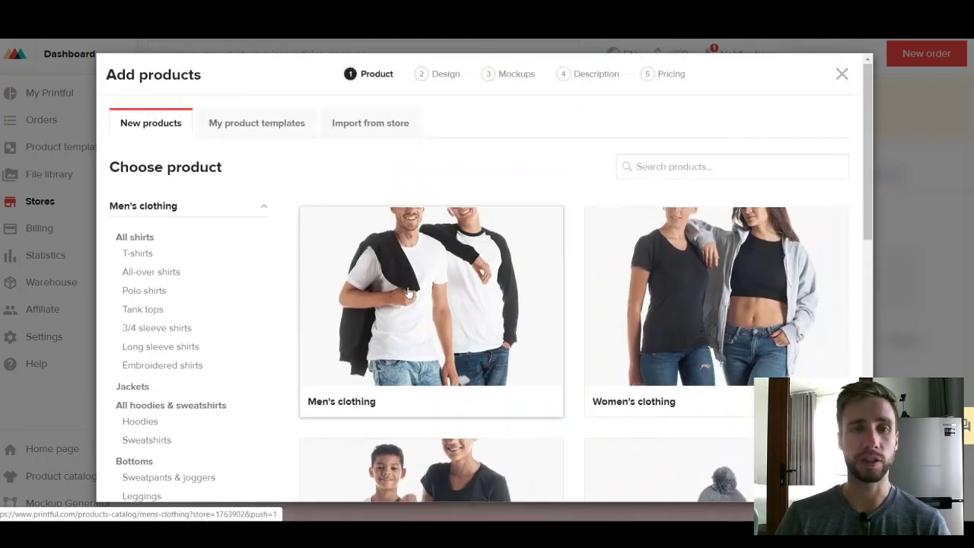
{"action": "left_click", "coordinate": [466, 301]}
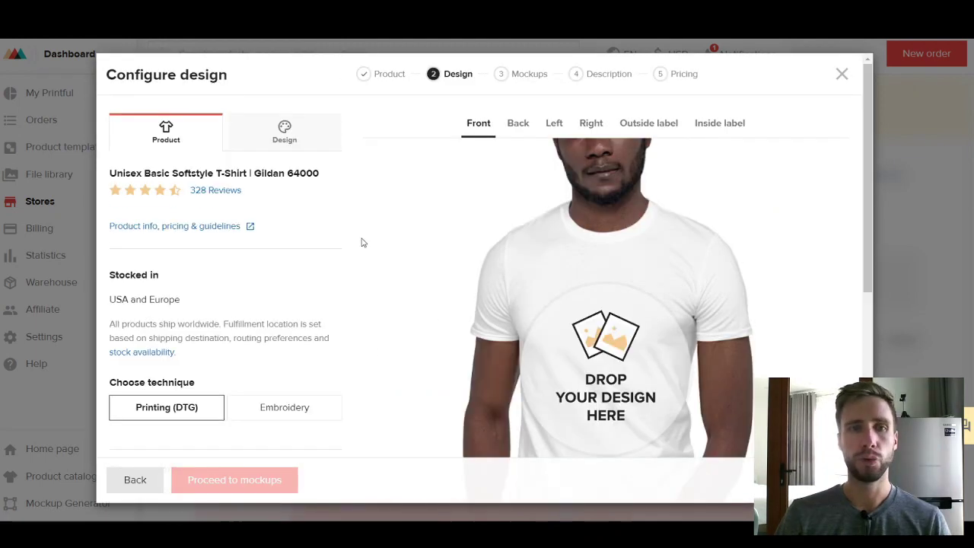
- Make black the only selected T-shirt color, deselecting white
{"action": "scroll", "coordinate": [363, 241], "scroll_direction": "down", "scroll_amount": 2}
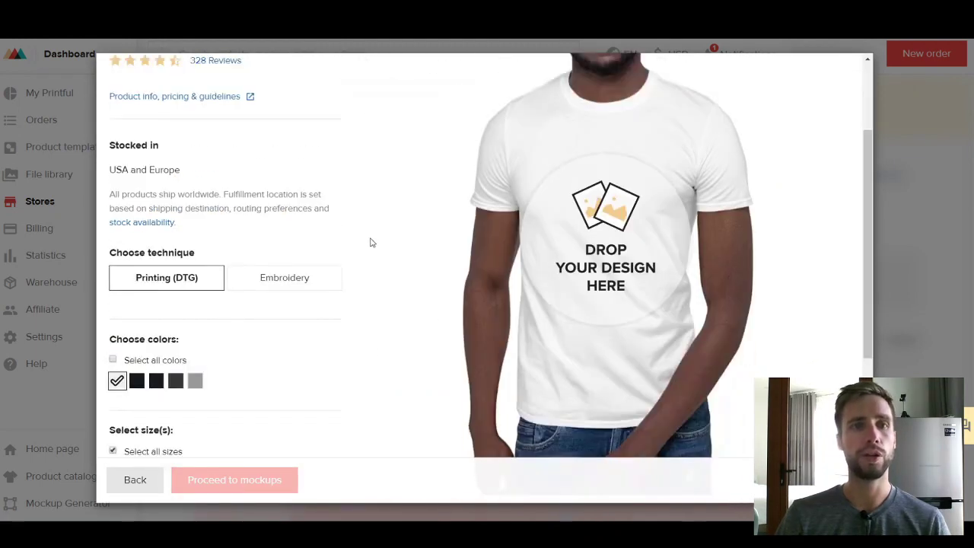
{"action": "left_click", "coordinate": [118, 382]}
{"action": "scroll", "coordinate": [403, 337], "scroll_direction": "down", "scroll_amount": 3}
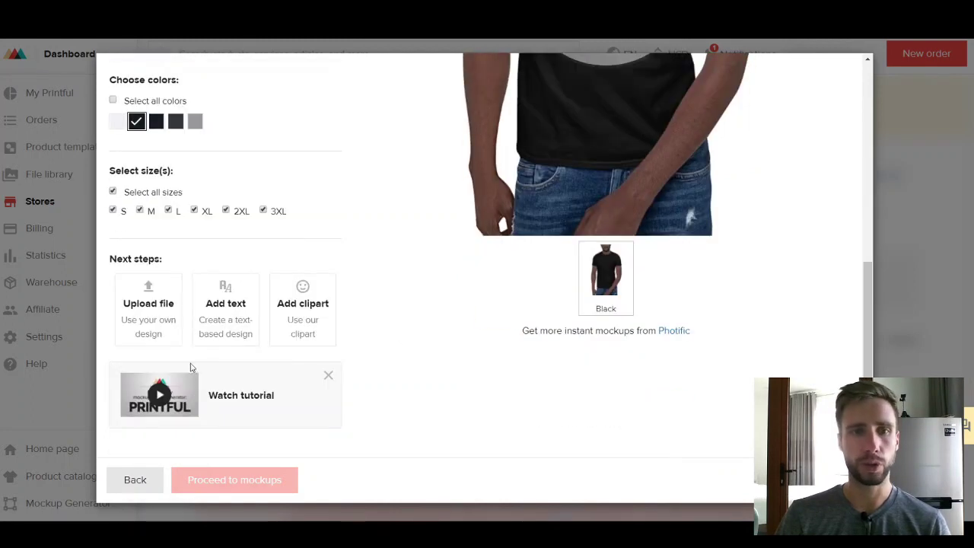
- Add the Star 2 clipart from the Shapes & Symbols collection to the front of the T-shirt
{"action": "left_click", "coordinate": [327, 304]}
{"action": "scroll", "coordinate": [354, 298], "scroll_direction": "up", "scroll_amount": 4}
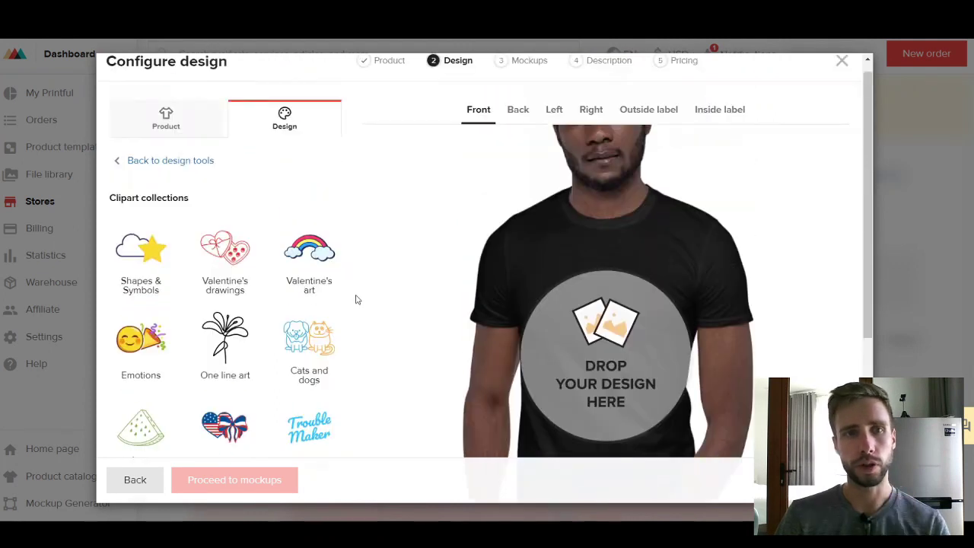
{"action": "left_click", "coordinate": [143, 259]}
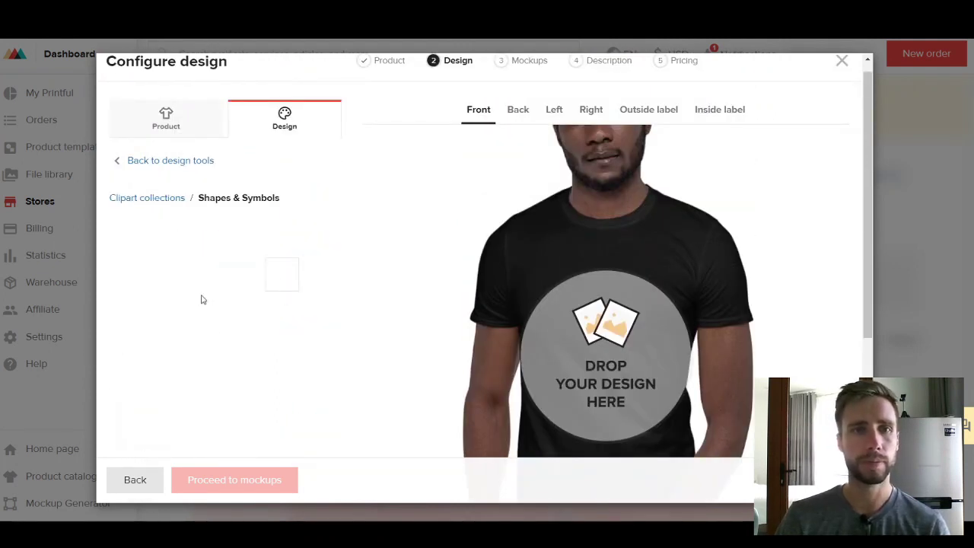
{"action": "left_click_drag", "start_coordinate": [242, 240], "coordinate": [589, 322]}
- Change the star's art color to white
{"action": "scroll", "coordinate": [532, 346], "scroll_direction": "down", "scroll_amount": 2}
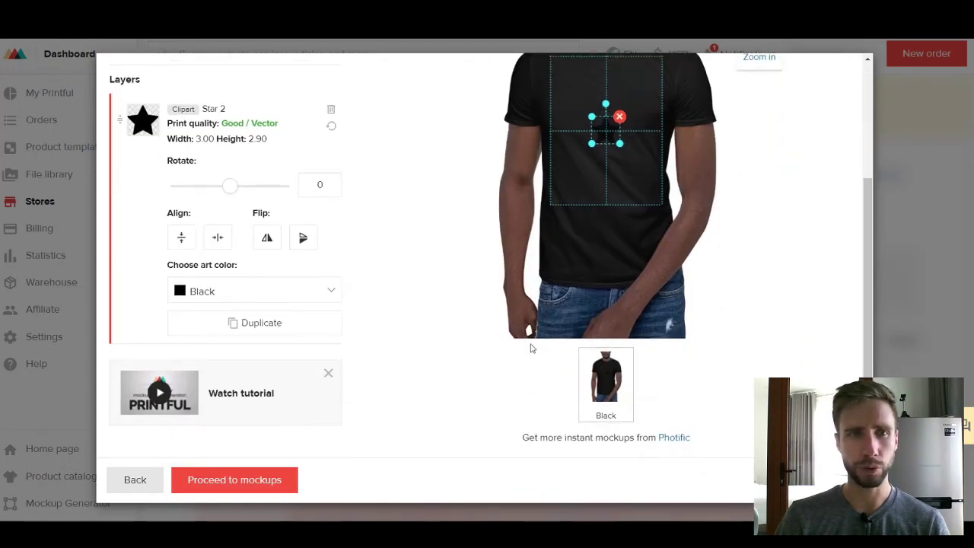
{"action": "left_click", "coordinate": [289, 293]}
{"action": "left_click", "coordinate": [203, 160]}
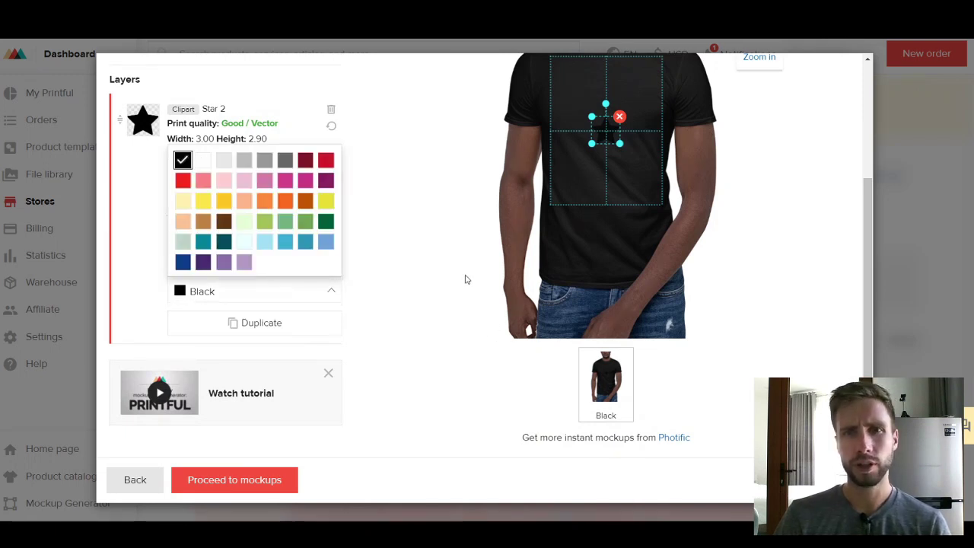
- Proceed to the mockup images and choose the Flat mockups style for the store
{"action": "left_click", "coordinate": [239, 485]}
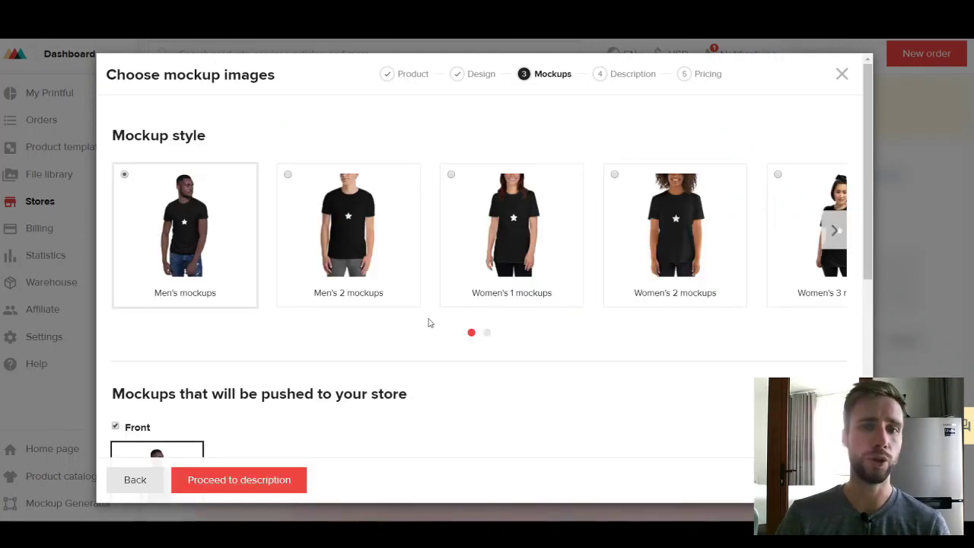
{"action": "left_click", "coordinate": [487, 339]}
{"action": "left_click", "coordinate": [596, 228]}
{"action": "scroll", "coordinate": [480, 370], "scroll_direction": "down", "scroll_amount": 2}
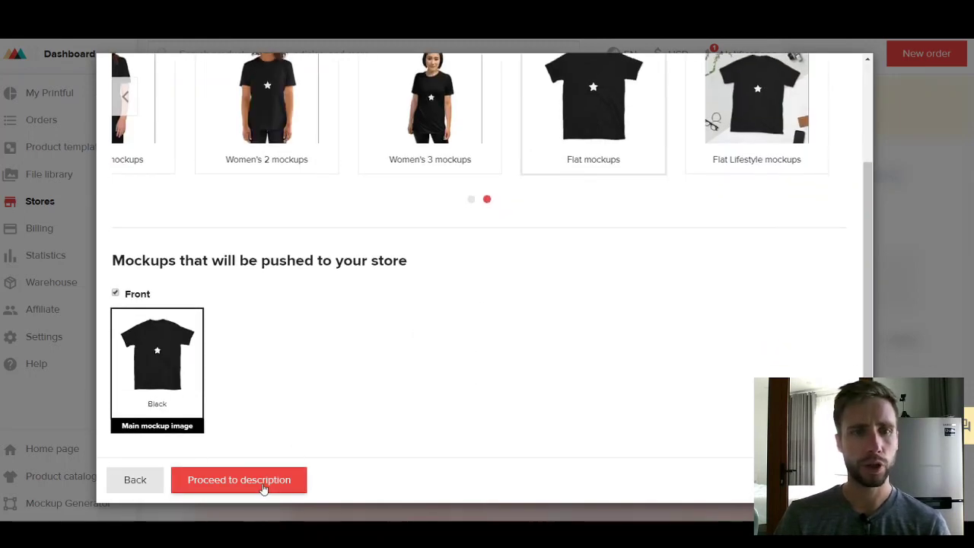
- Review the product title and description without editing them, and continue to pricing
{"action": "left_click", "coordinate": [239, 479]}
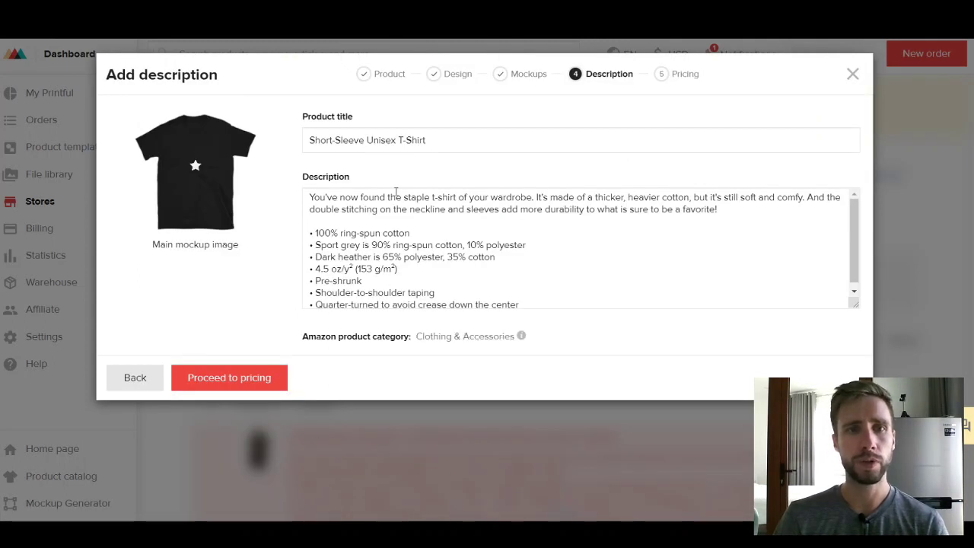
{"action": "left_click", "coordinate": [407, 257]}
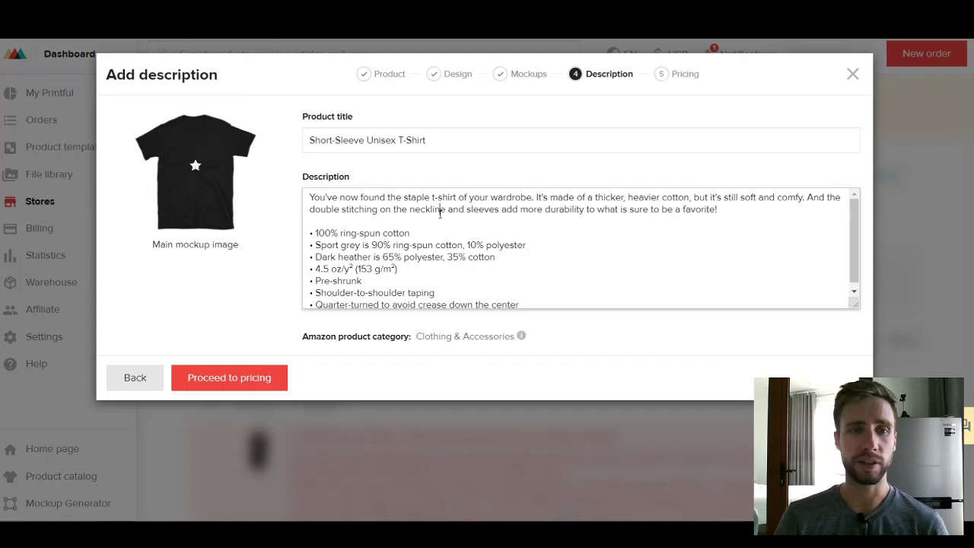
{"action": "left_click", "coordinate": [263, 370]}
- Increase the retail price of all sizes from S to 3XL by €12
{"action": "scroll", "coordinate": [340, 320], "scroll_direction": "down", "scroll_amount": 1}
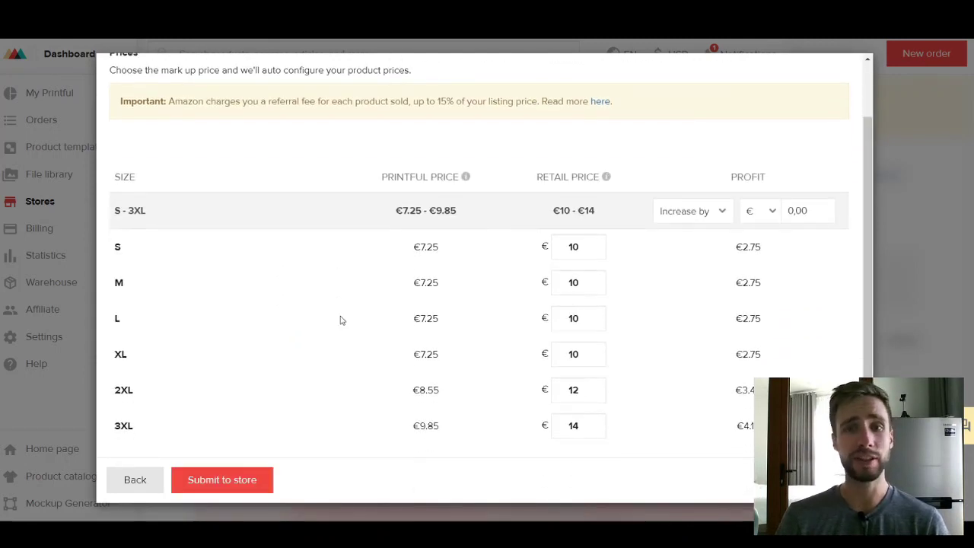
{"action": "double_click", "coordinate": [799, 211]}
{"action": "type", "text": "12"}
{"action": "left_click", "coordinate": [808, 264]}
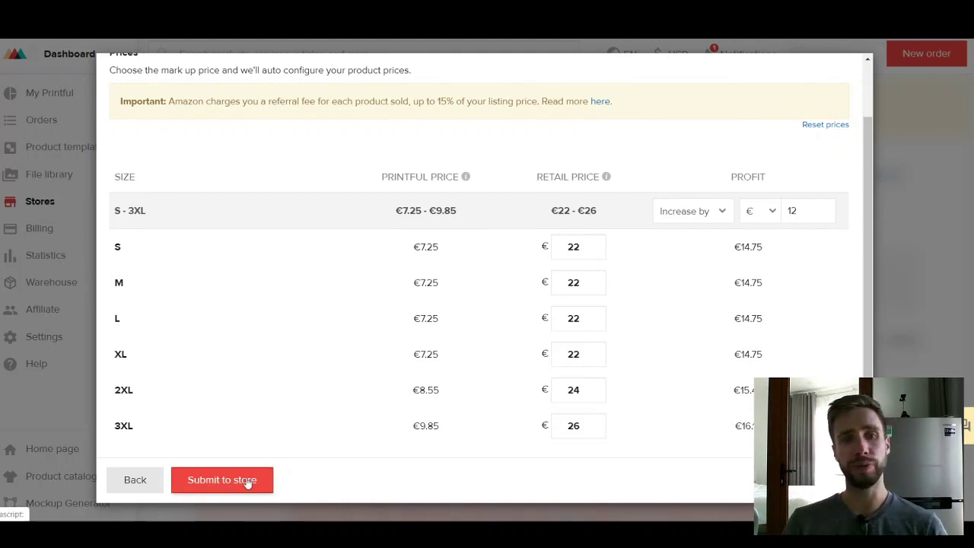
- Review the price table and the notice about Amazon's referral fee percentage
{"action": "scroll", "coordinate": [269, 336], "scroll_direction": "up", "scroll_amount": 1}
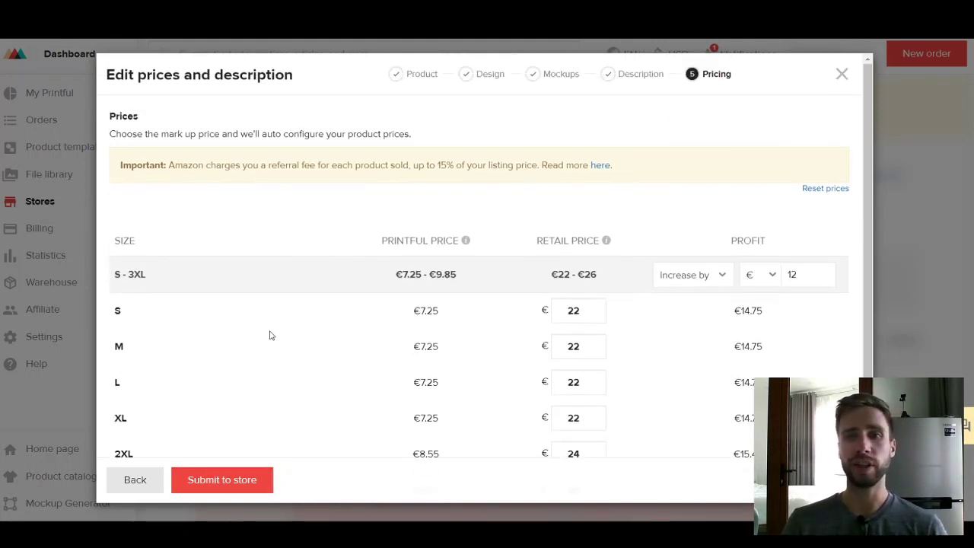
{"action": "scroll", "coordinate": [270, 336], "scroll_direction": "down", "scroll_amount": 1}
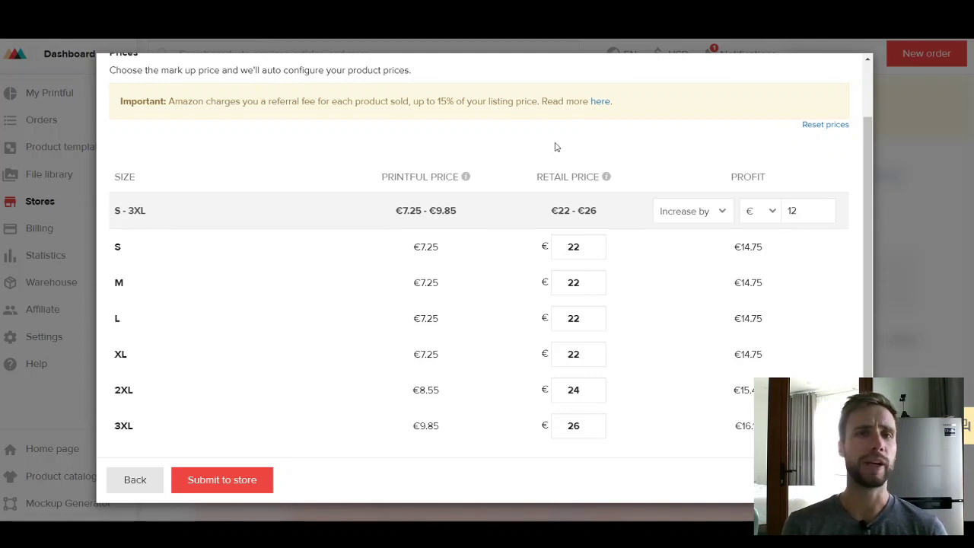
{"action": "left_click_drag", "start_coordinate": [437, 102], "coordinate": [454, 106]}
{"action": "left_click", "coordinate": [455, 123]}
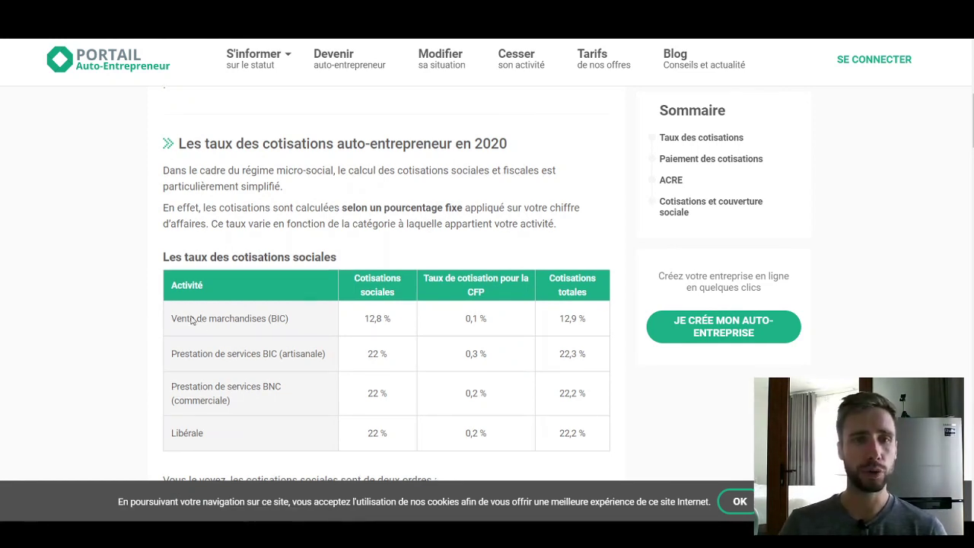
- On the Portail Auto-Entrepreneur page, check the total contribution rate for Vente de marchandises (BIC)
{"action": "left_click_drag", "start_coordinate": [564, 318], "coordinate": [581, 317]}
{"action": "left_click", "coordinate": [586, 317]}
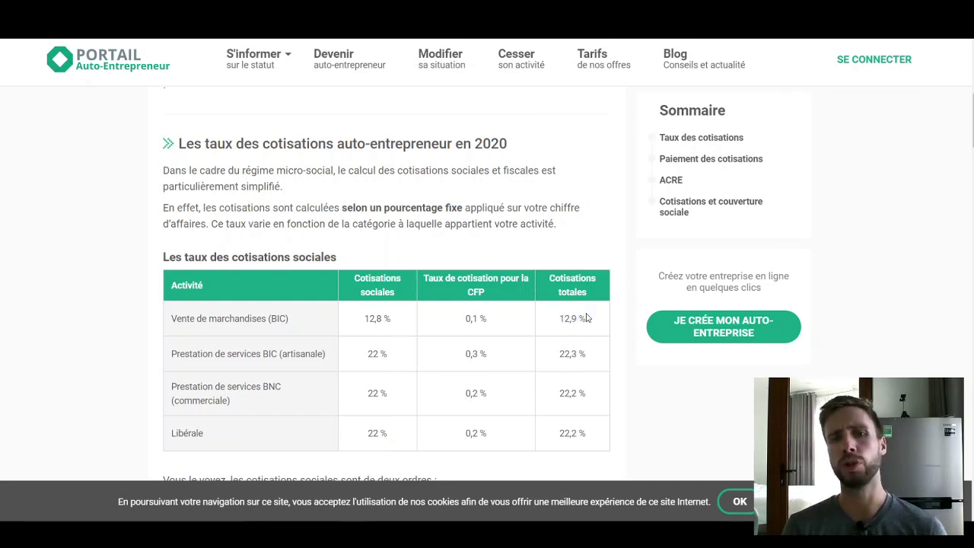